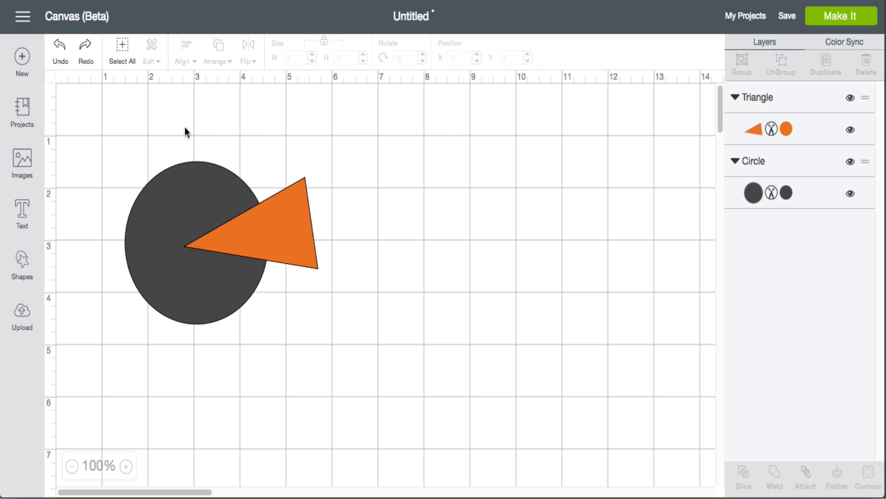
Select the circle and triangle together and slice them
{"action": "left_click_drag", "start_coordinate": [133, 147], "coordinate": [396, 380]}
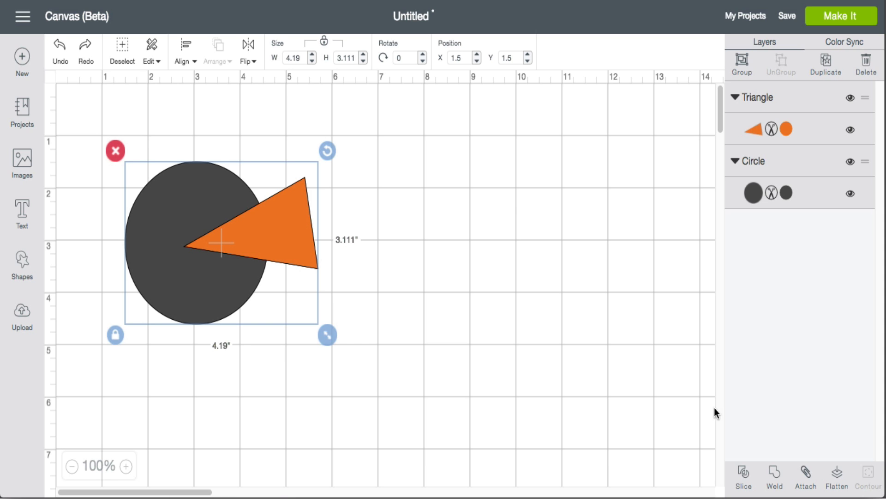
{"action": "left_click", "coordinate": [745, 476]}
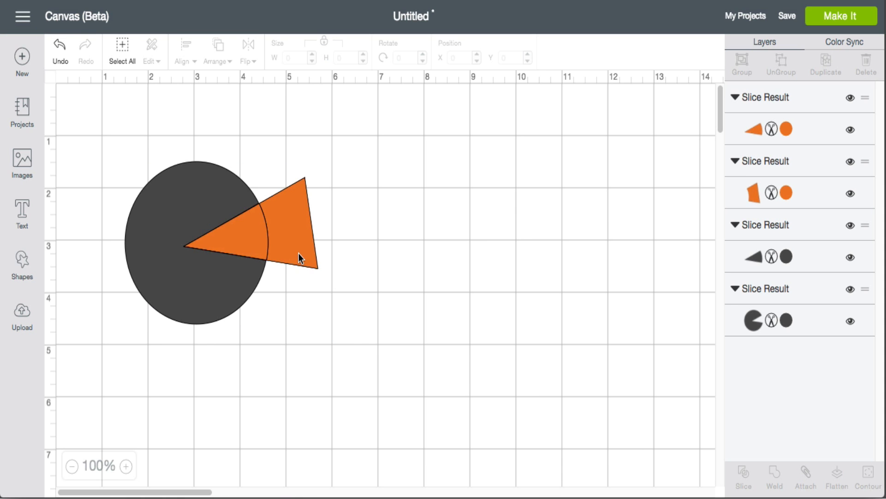
Pull the sliced triangle and circle pieces apart, then select the remaining circle piece
{"action": "left_click_drag", "start_coordinate": [298, 257], "coordinate": [442, 236]}
{"action": "left_click_drag", "start_coordinate": [268, 238], "coordinate": [380, 306]}
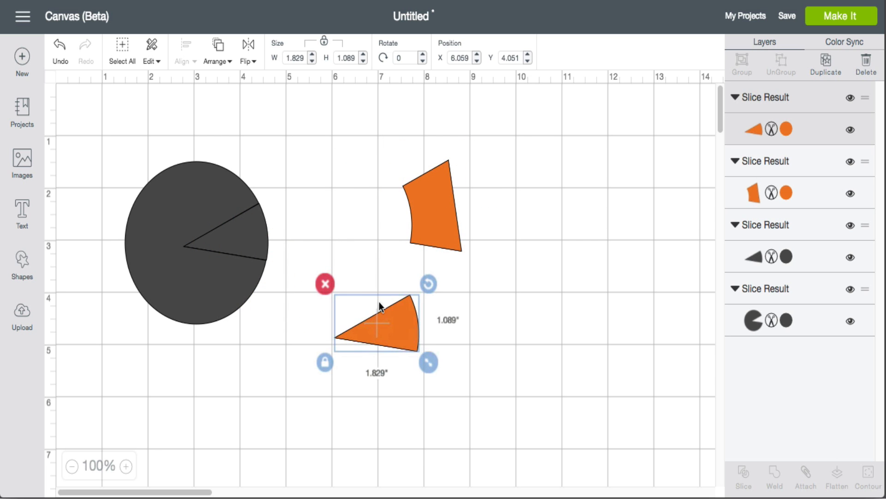
{"action": "left_click_drag", "start_coordinate": [266, 235], "coordinate": [400, 152]}
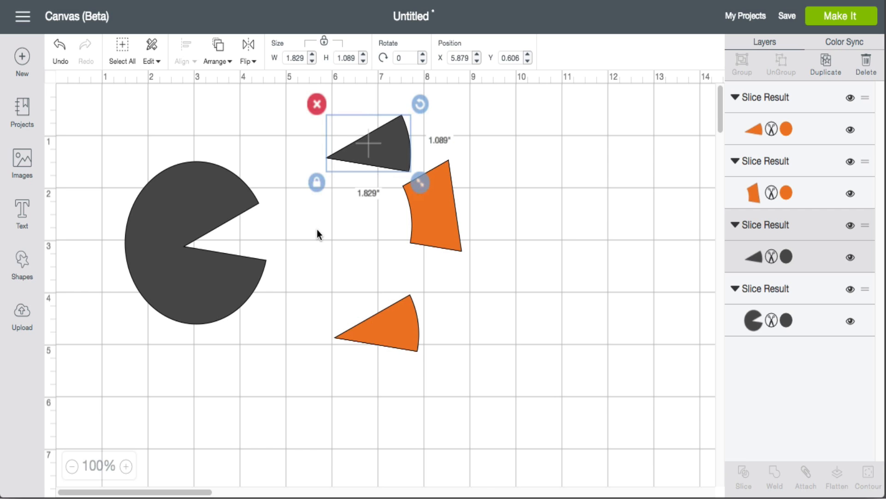
{"action": "left_click", "coordinate": [180, 199]}
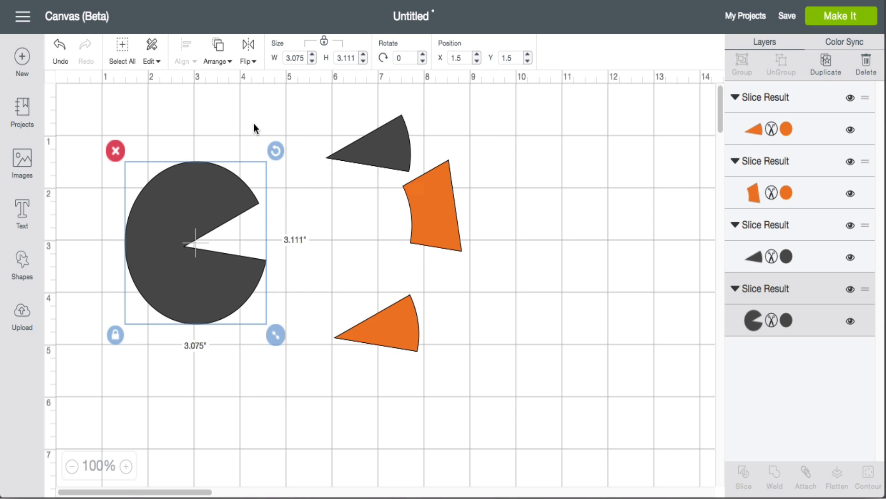
Undo the slice and the piece moves to restore the original circle and triangle
{"action": "left_click", "coordinate": [61, 48]}
{"action": "left_click", "coordinate": [60, 49]}
{"action": "left_click", "coordinate": [61, 49]}
{"action": "left_click", "coordinate": [60, 49]}
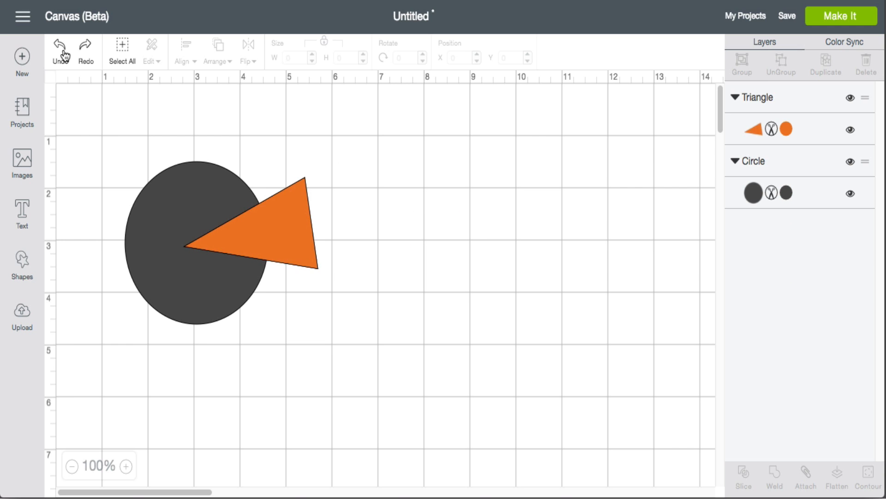
{"action": "left_click", "coordinate": [65, 56]}
{"action": "left_click", "coordinate": [82, 52]}
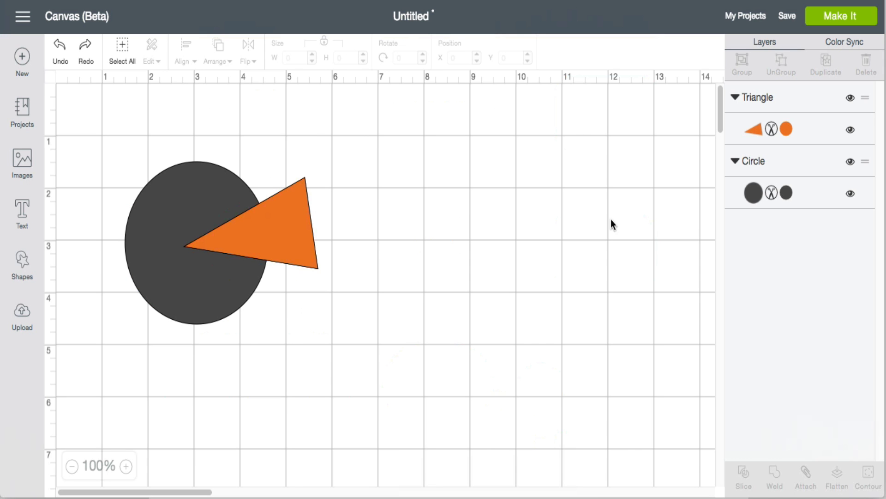
Insert a star shape and scale it down to about 1.6 inches wide
{"action": "left_click", "coordinate": [22, 265]}
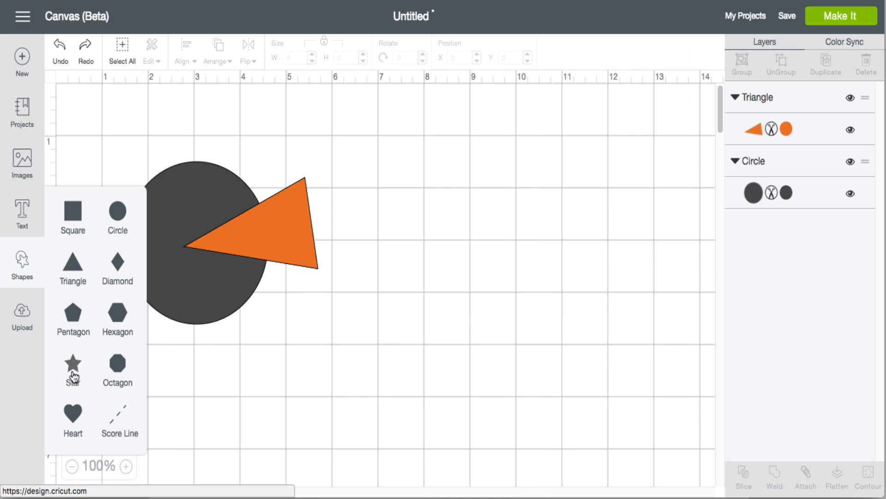
{"action": "left_click", "coordinate": [74, 365]}
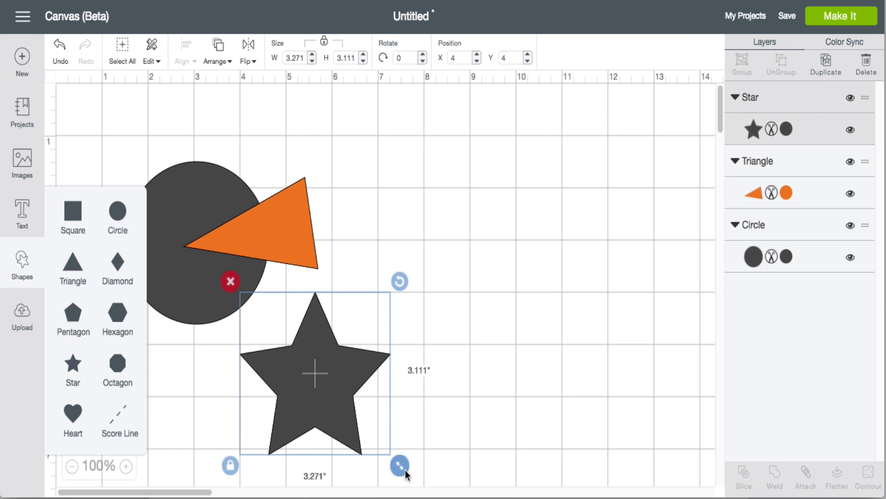
{"action": "left_click_drag", "start_coordinate": [400, 465], "coordinate": [329, 391]}
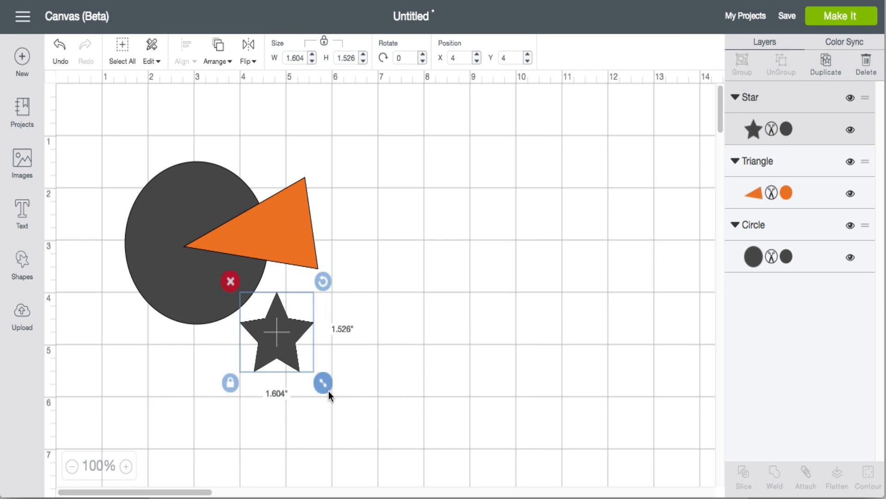
Change the star's colour to red
{"action": "left_click", "coordinate": [755, 129]}
{"action": "left_click", "coordinate": [646, 250]}
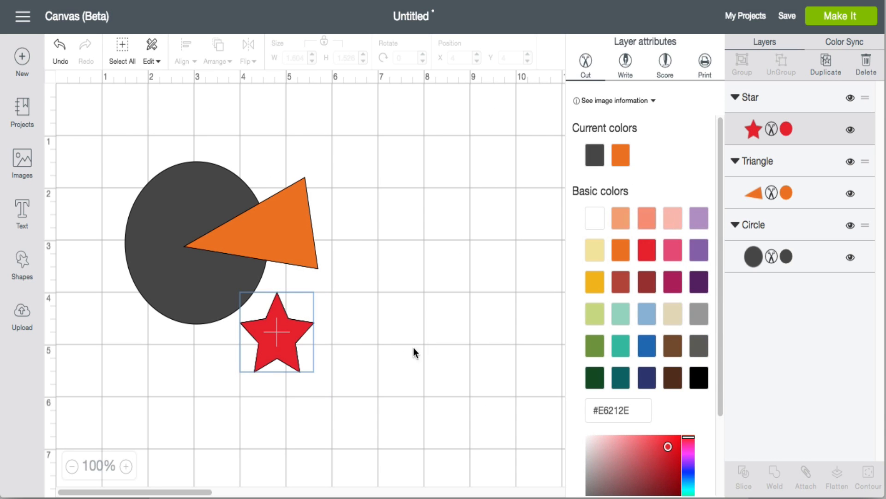
Move the red star onto the left side of the circle
{"action": "left_click_drag", "start_coordinate": [288, 335], "coordinate": [162, 226]}
{"action": "left_click", "coordinate": [100, 133]}
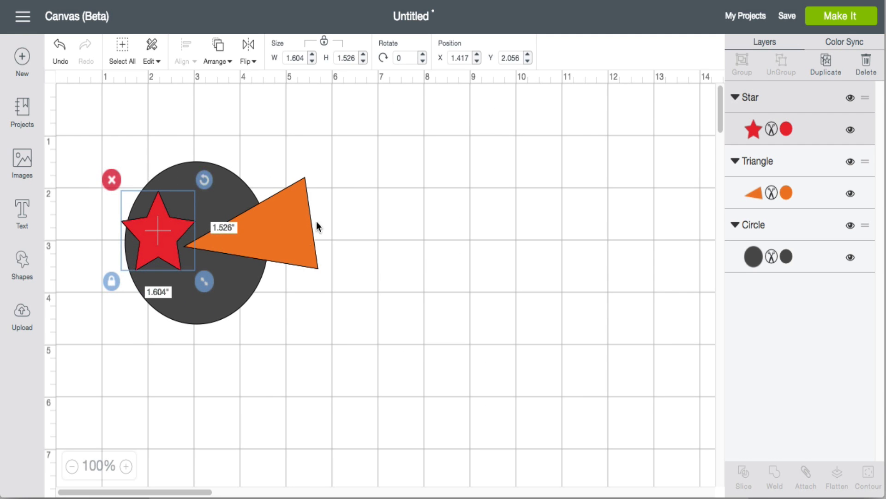
Select all three shapes, switch to the slicing flowchart image, and deselect
{"action": "left_click_drag", "start_coordinate": [81, 111], "coordinate": [421, 392]}
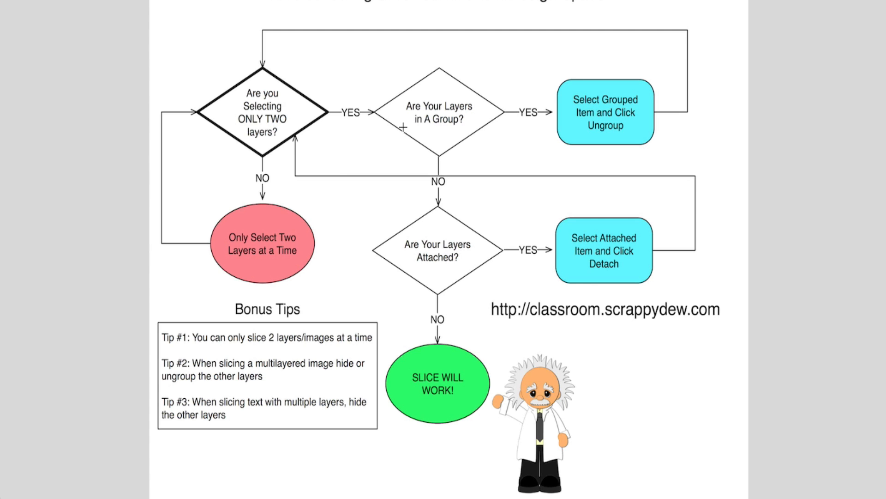
{"action": "key", "text": "super+Tab"}
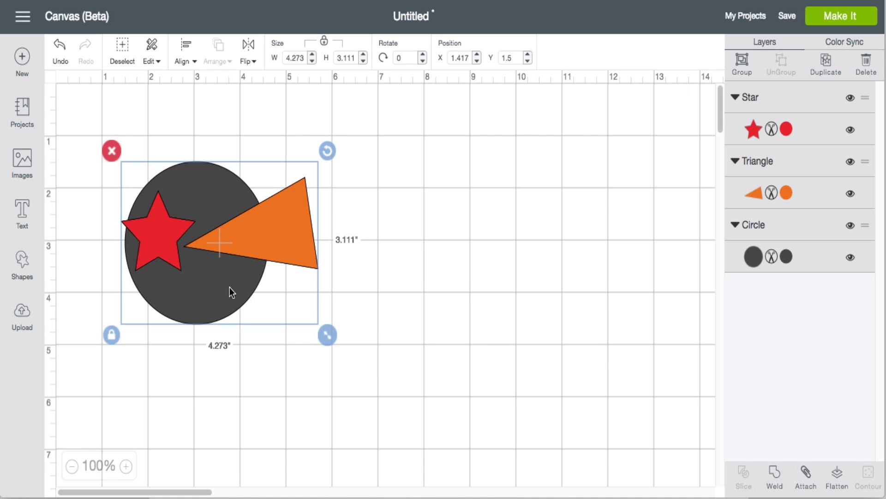
{"action": "left_click", "coordinate": [333, 309]}
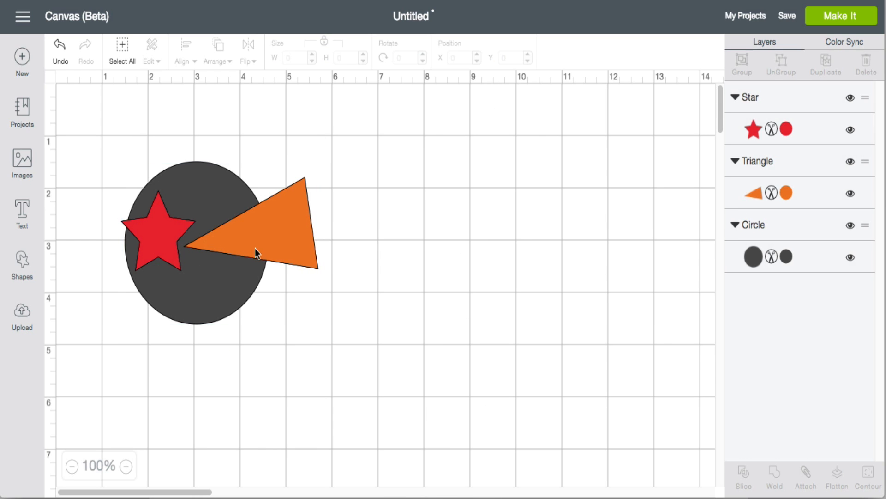
Move the star away below the circle
{"action": "left_click_drag", "start_coordinate": [166, 229], "coordinate": [139, 383]}
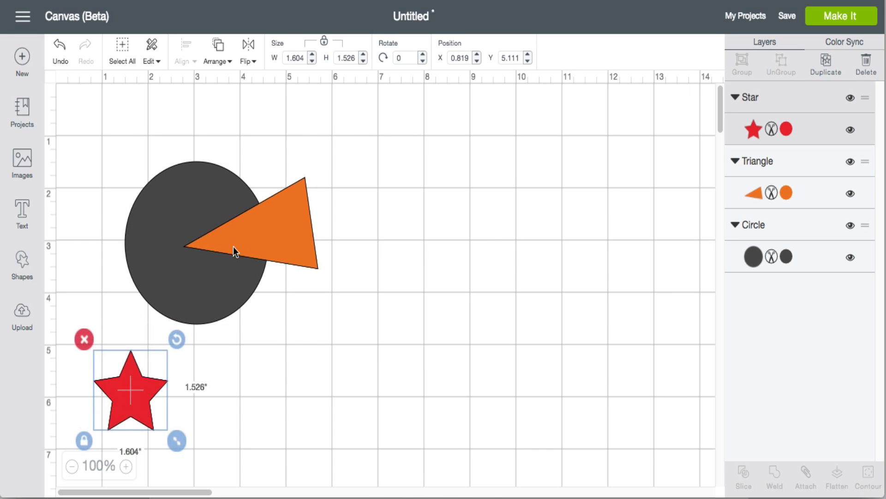
{"action": "left_click", "coordinate": [193, 191], "text": "shift"}
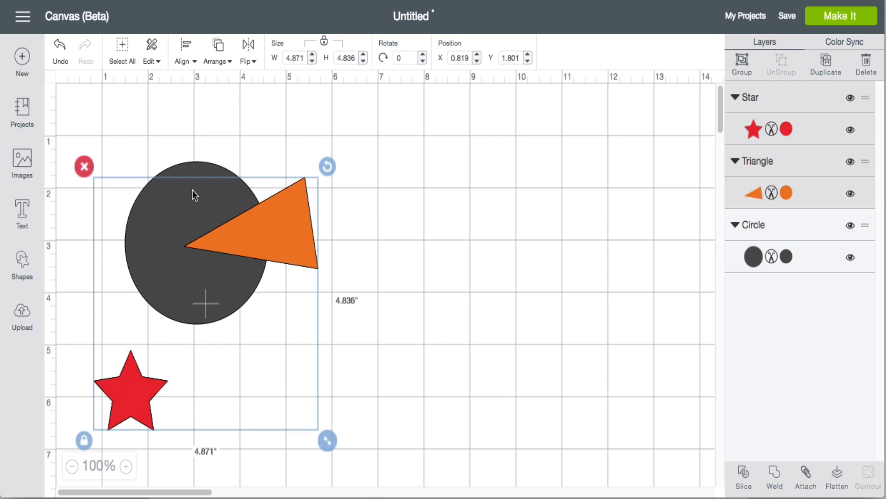
{"action": "left_click", "coordinate": [369, 150]}
Select the circle and triangle and group them
{"action": "left_click", "coordinate": [227, 171]}
{"action": "left_click", "coordinate": [305, 202], "text": "shift"}
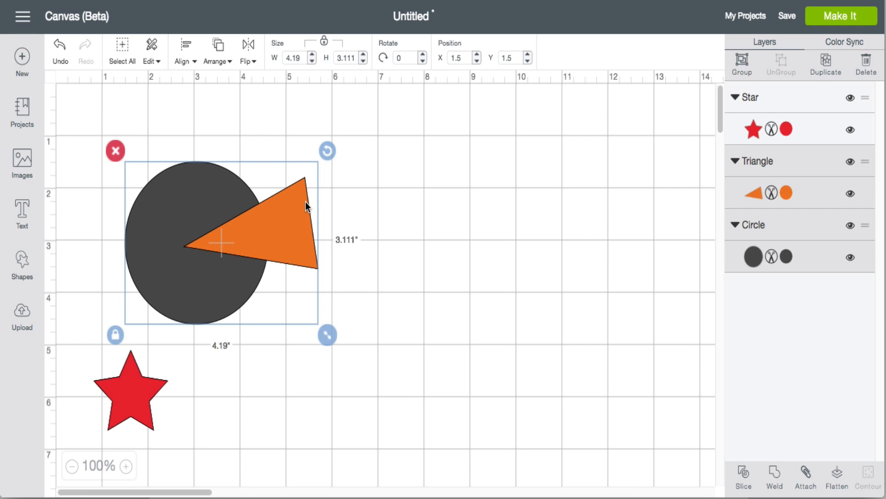
{"action": "left_click", "coordinate": [742, 60]}
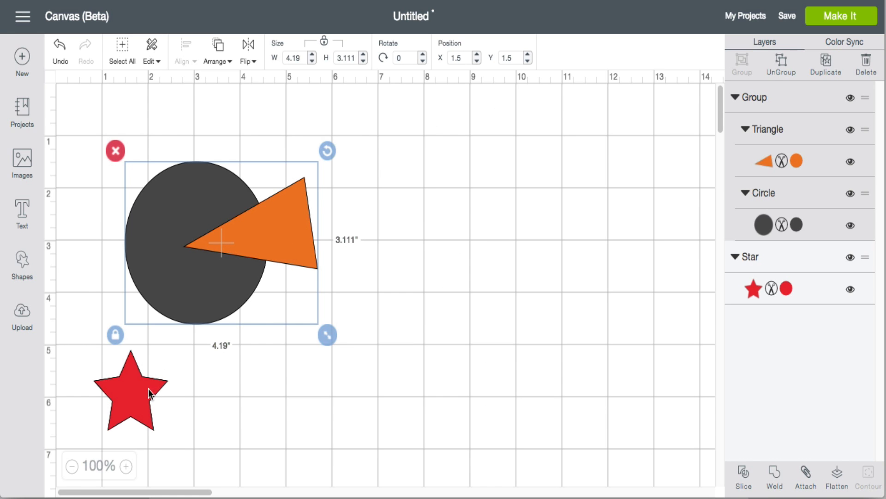
Bring the star forward and place it back on the circle's left side
{"action": "left_click_drag", "start_coordinate": [149, 388], "coordinate": [113, 222]}
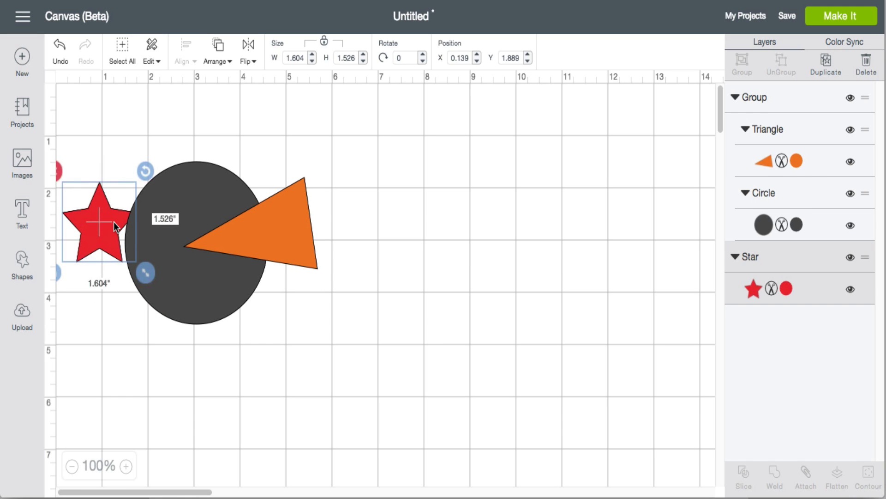
{"action": "key", "text": "super+]"}
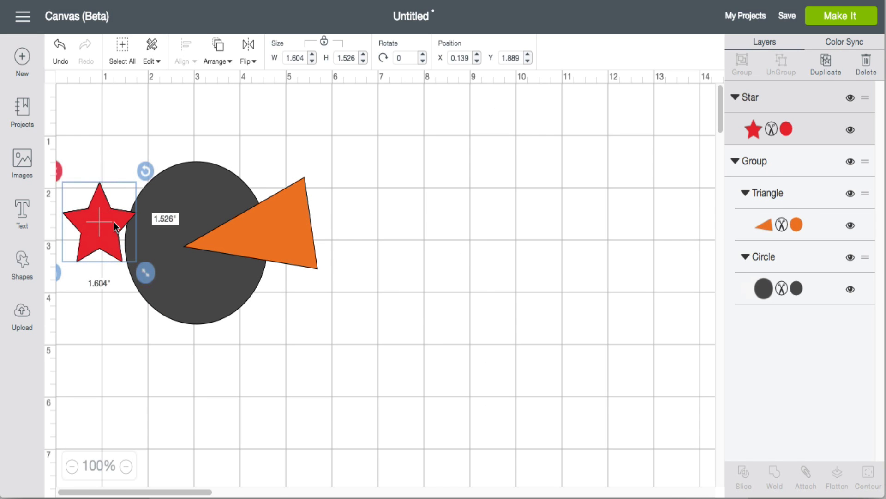
{"action": "left_click_drag", "start_coordinate": [114, 222], "coordinate": [178, 241]}
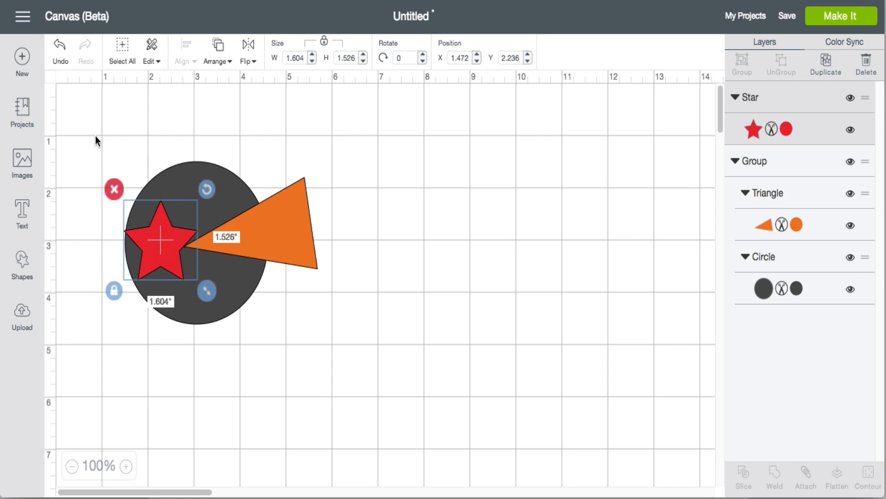
Select the group together with the star, then ungroup the circle and triangle
{"action": "left_click_drag", "start_coordinate": [95, 136], "coordinate": [234, 253]}
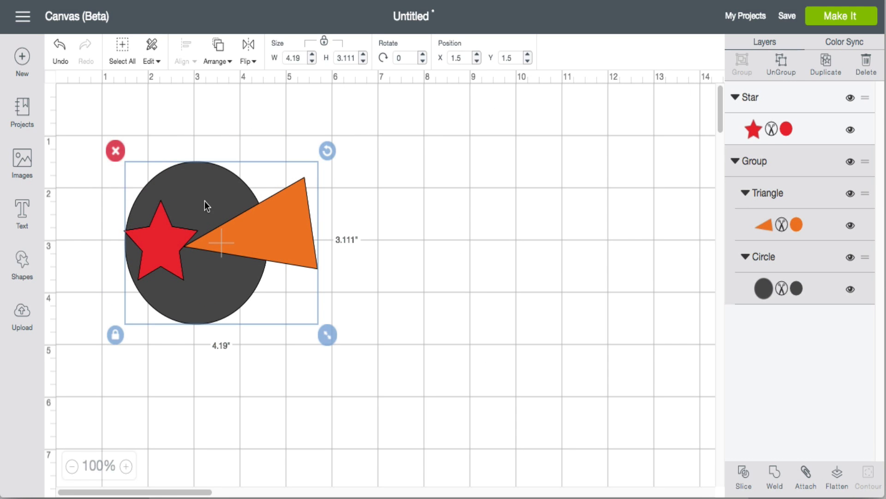
{"action": "left_click", "coordinate": [152, 239], "text": "shift"}
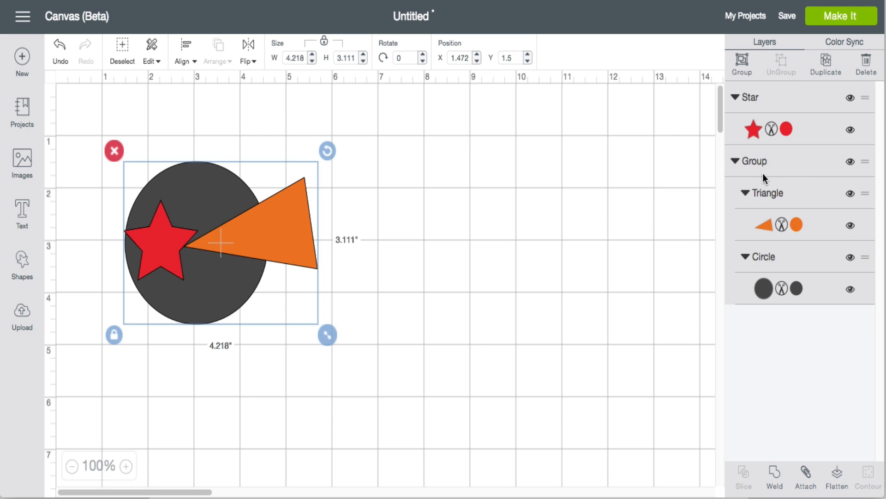
{"action": "left_click", "coordinate": [750, 169]}
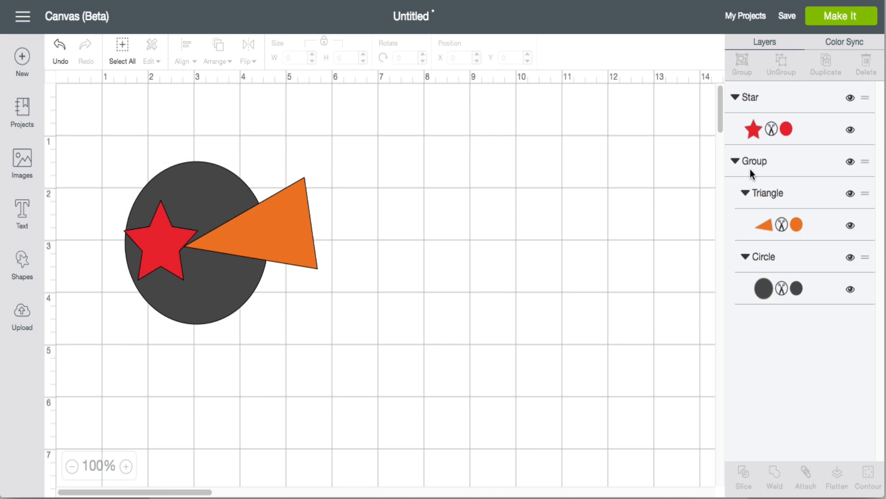
{"action": "left_click", "coordinate": [782, 66]}
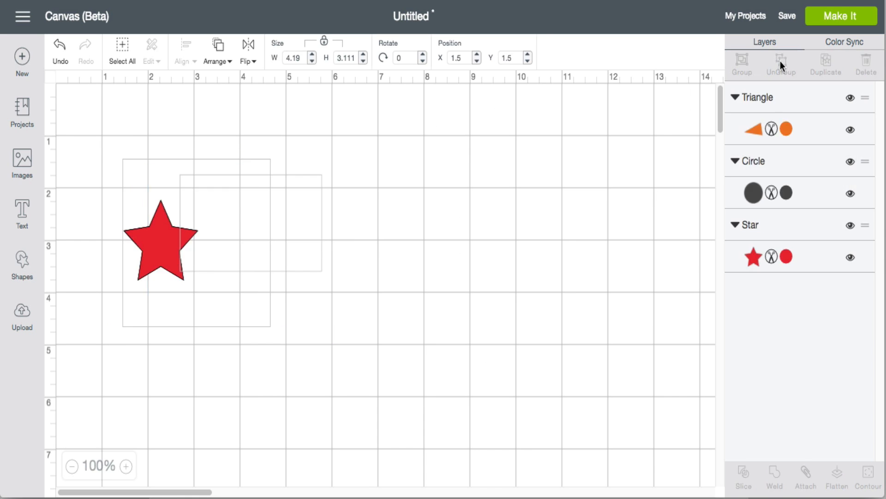
{"action": "left_click", "coordinate": [561, 166]}
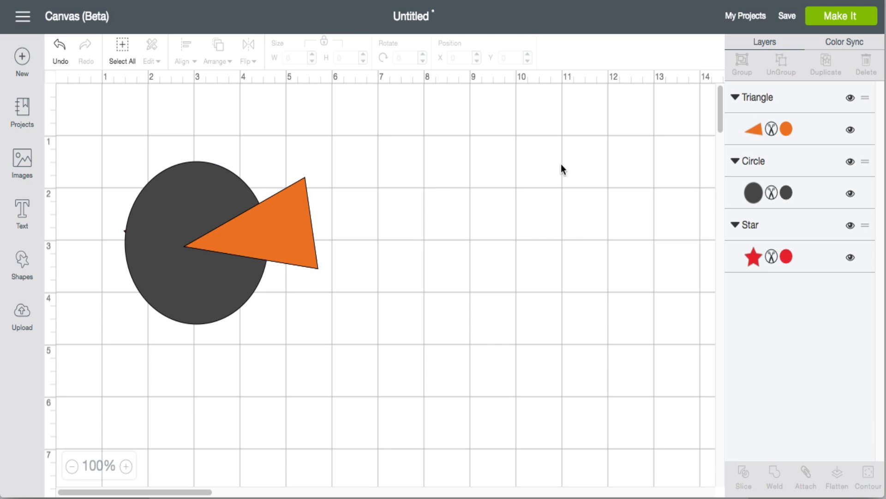
Bring the star layer to the front
{"action": "left_click", "coordinate": [749, 260]}
{"action": "key", "text": "super+shift+bracketright"}
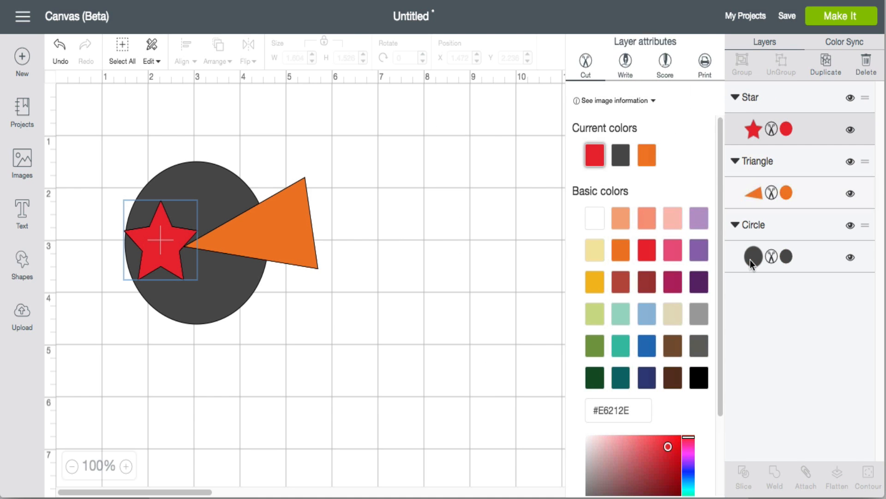
{"action": "left_click", "coordinate": [216, 184], "text": "shift"}
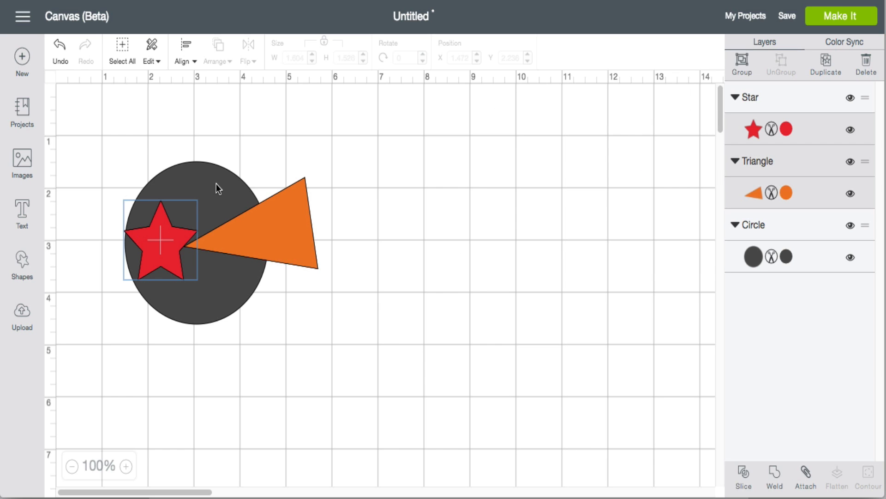
Try selecting the circle, star and triangle layers in different combinations
{"action": "left_click", "coordinate": [212, 313]}
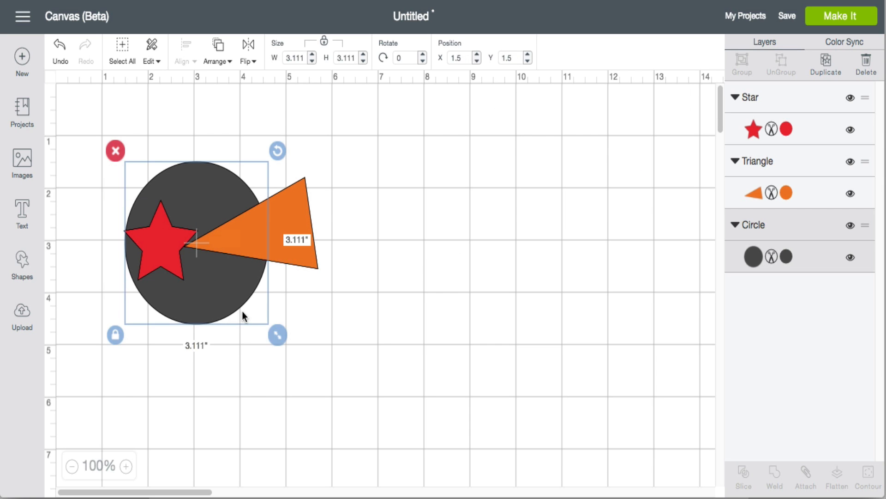
{"action": "left_click", "coordinate": [752, 131]}
{"action": "left_click", "coordinate": [754, 259]}
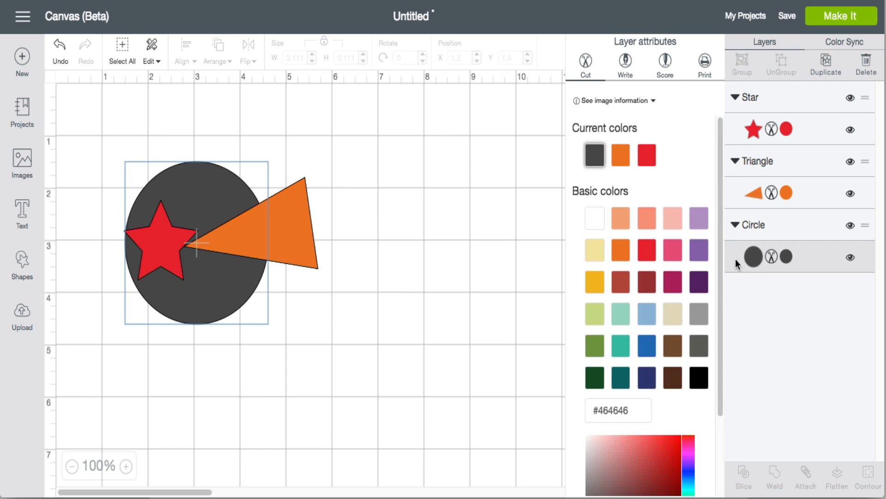
{"action": "left_click", "coordinate": [744, 135]}
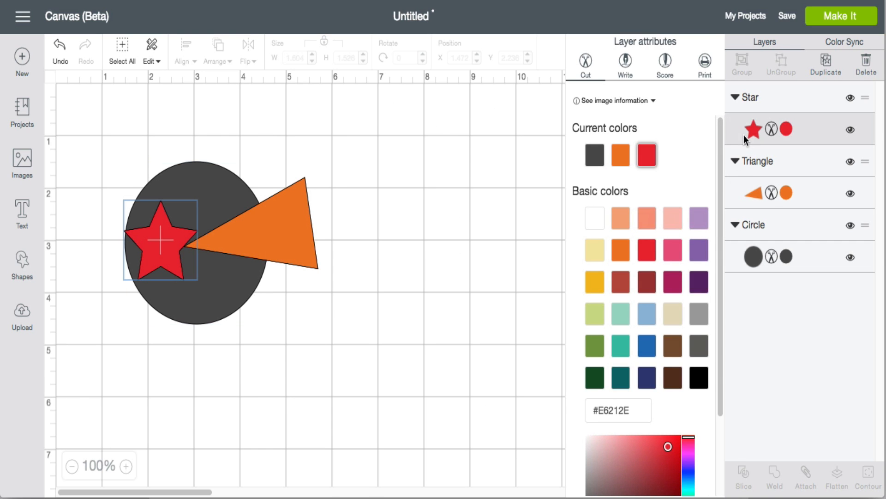
{"action": "left_click", "coordinate": [187, 273]}
{"action": "left_click", "coordinate": [234, 179], "text": "shift"}
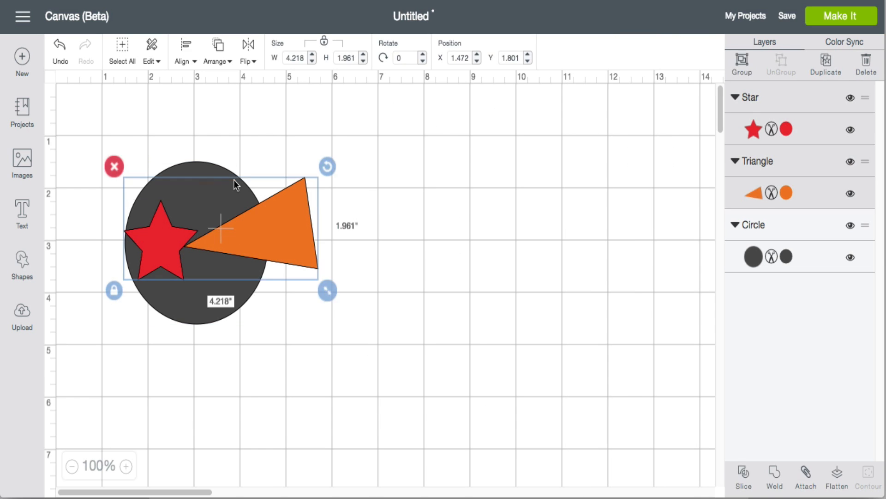
Select the circle and the star together and slice them
{"action": "left_click", "coordinate": [198, 329]}
{"action": "left_click", "coordinate": [193, 316]}
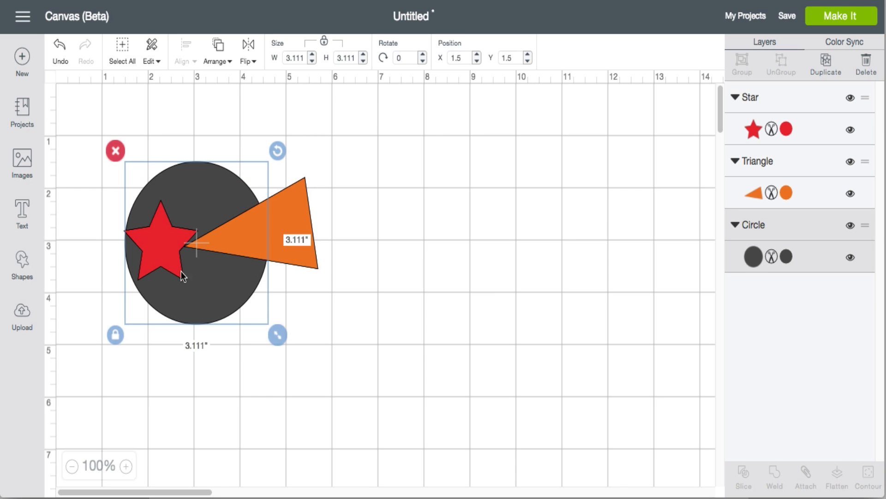
{"action": "left_click", "coordinate": [164, 258], "text": "shift"}
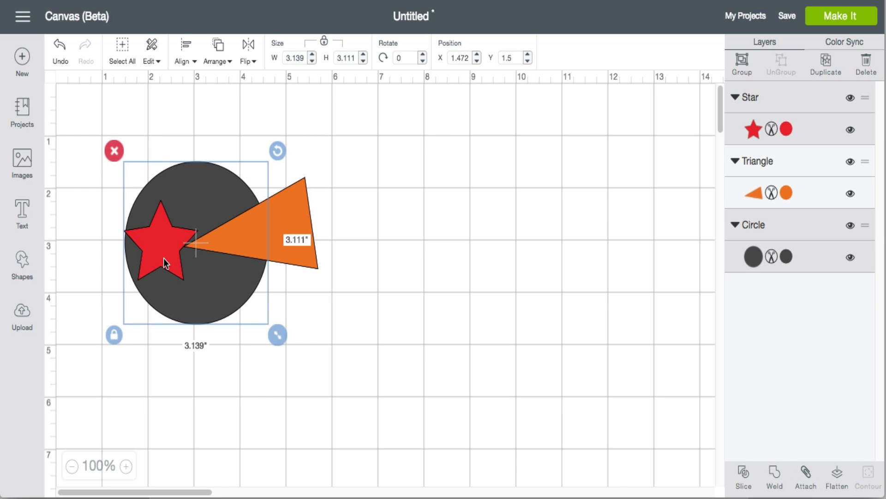
{"action": "left_click", "coordinate": [741, 476]}
Pull both star pieces off the circle and delete the dark star piece
{"action": "left_click_drag", "start_coordinate": [179, 258], "coordinate": [383, 376]}
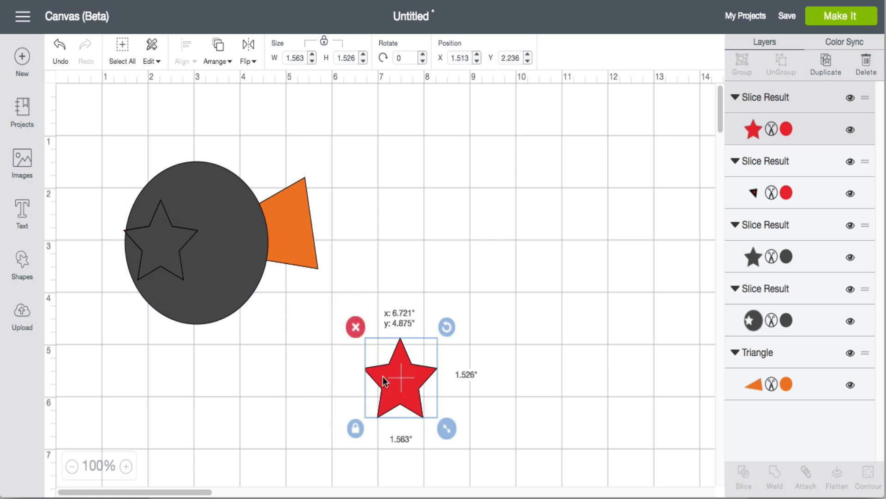
{"action": "left_click_drag", "start_coordinate": [166, 245], "coordinate": [457, 197]}
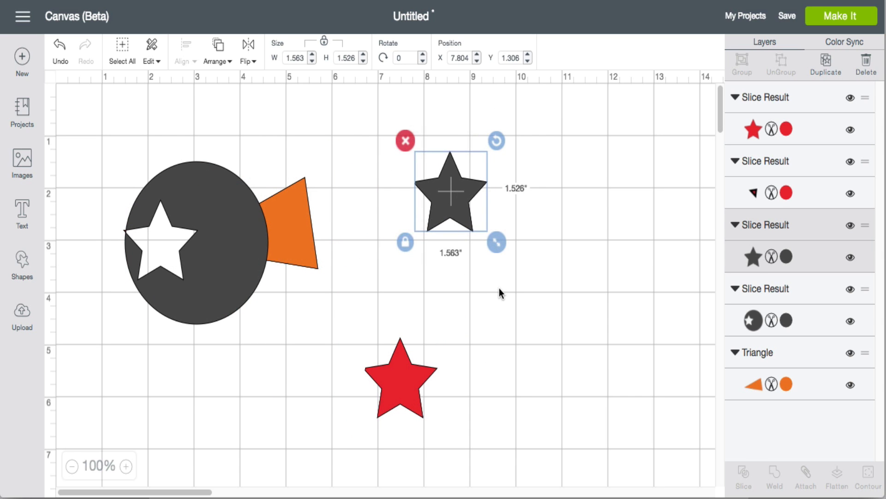
{"action": "left_click", "coordinate": [405, 140]}
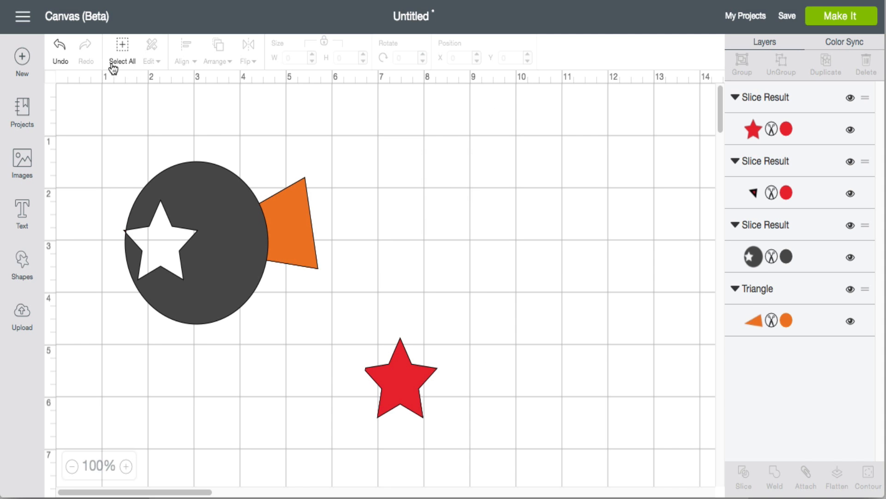
Undo the deletion and both star moves
{"action": "left_click", "coordinate": [60, 52]}
{"action": "left_click", "coordinate": [60, 52]}
{"action": "left_click", "coordinate": [60, 51]}
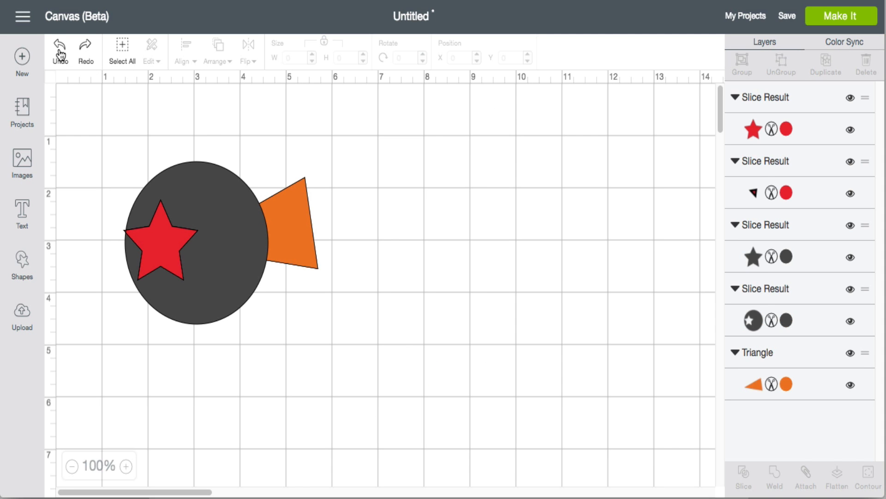
{"action": "left_click", "coordinate": [60, 52]}
Drag the red star piece down below the circle
{"action": "left_click_drag", "start_coordinate": [160, 257], "coordinate": [144, 380]}
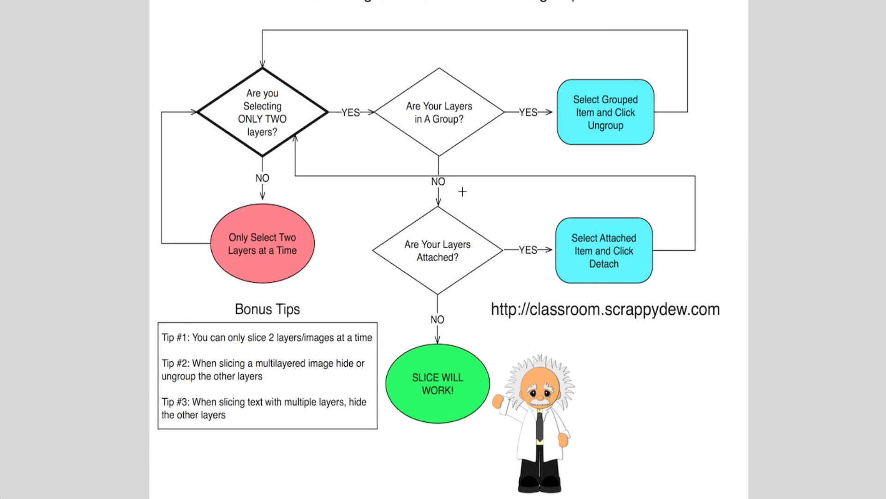